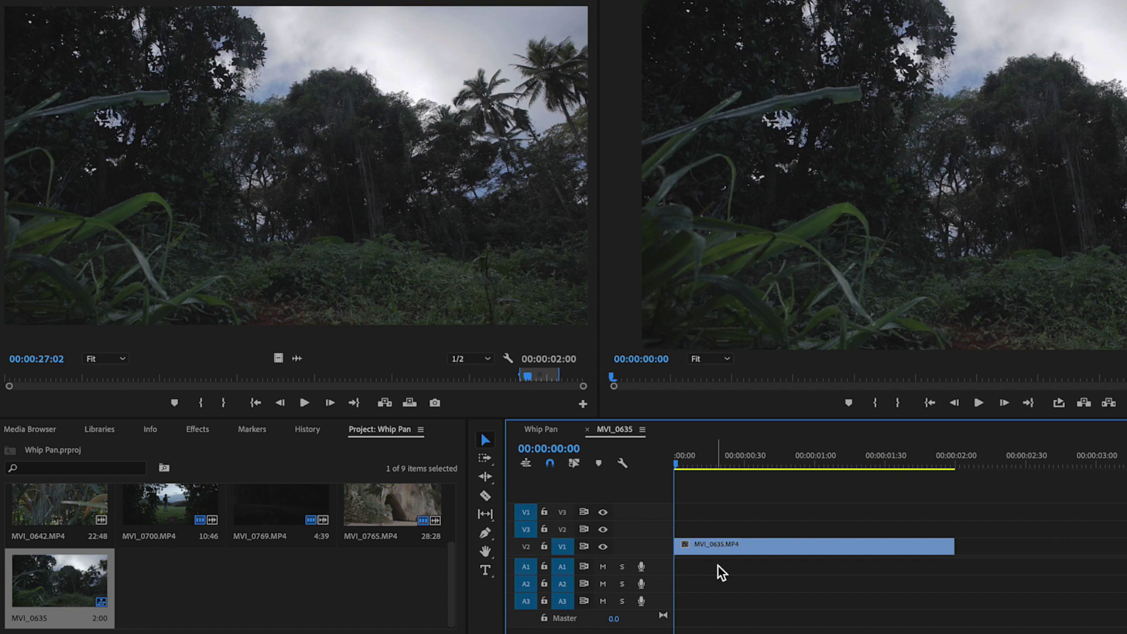
Step: Trim the end of the MVI_0635 clip to about 00:00:02:02, within the motion blur of its whip pan
key("backslash")
key("shift+equal")
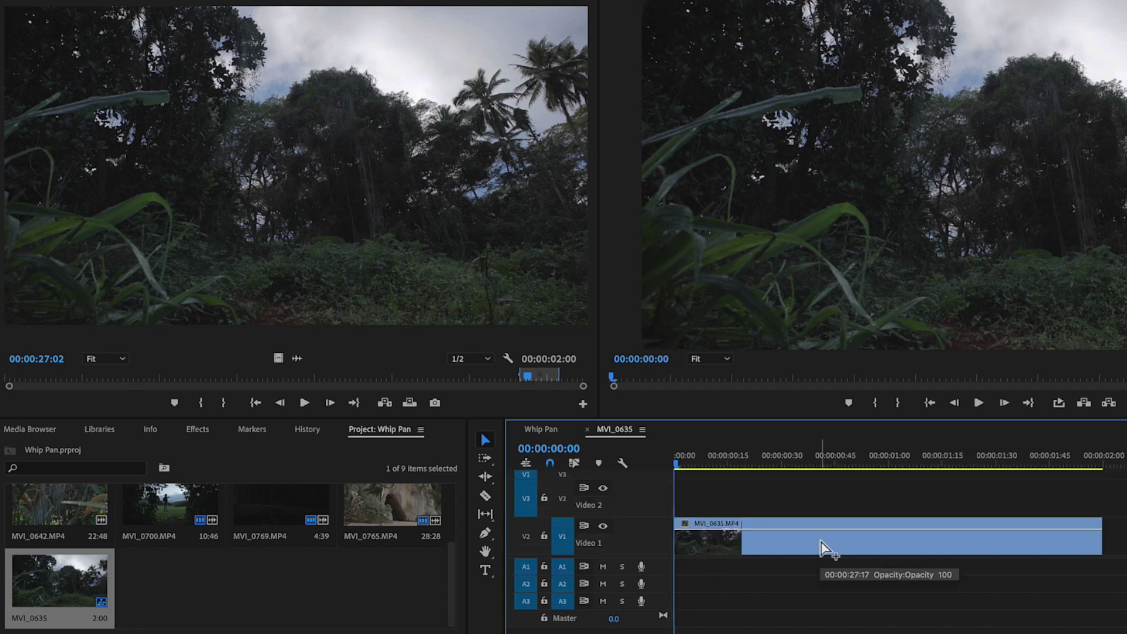
left_click_drag(688, 461, 1072, 483)
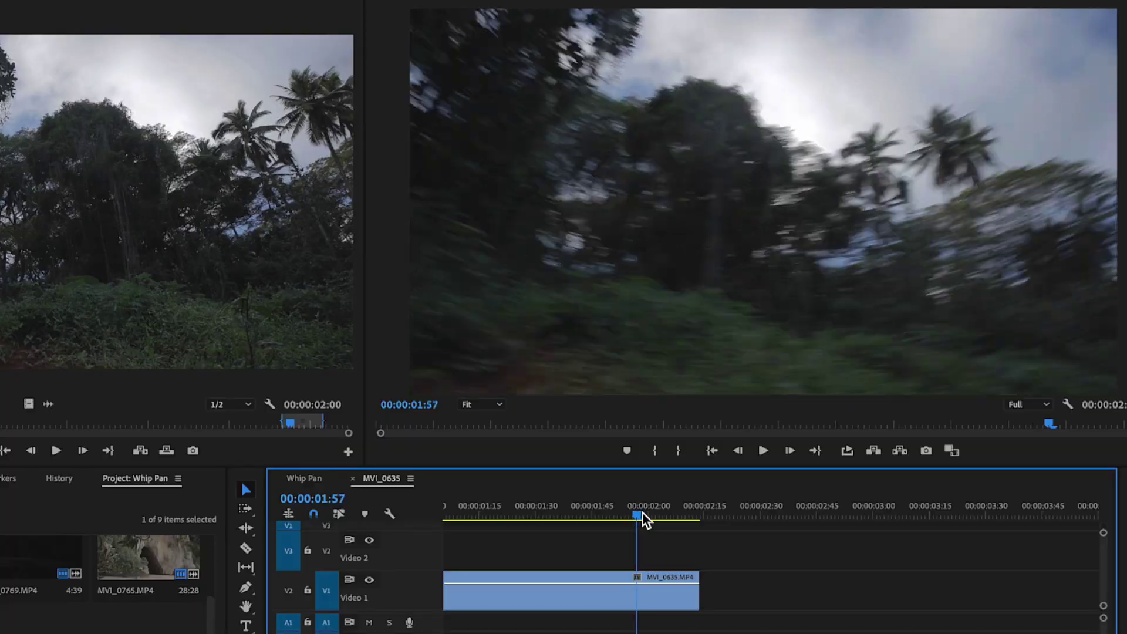
left_click_drag(642, 513, 657, 537)
left_click_drag(697, 590, 654, 590)
left_click_drag(656, 534, 646, 508)
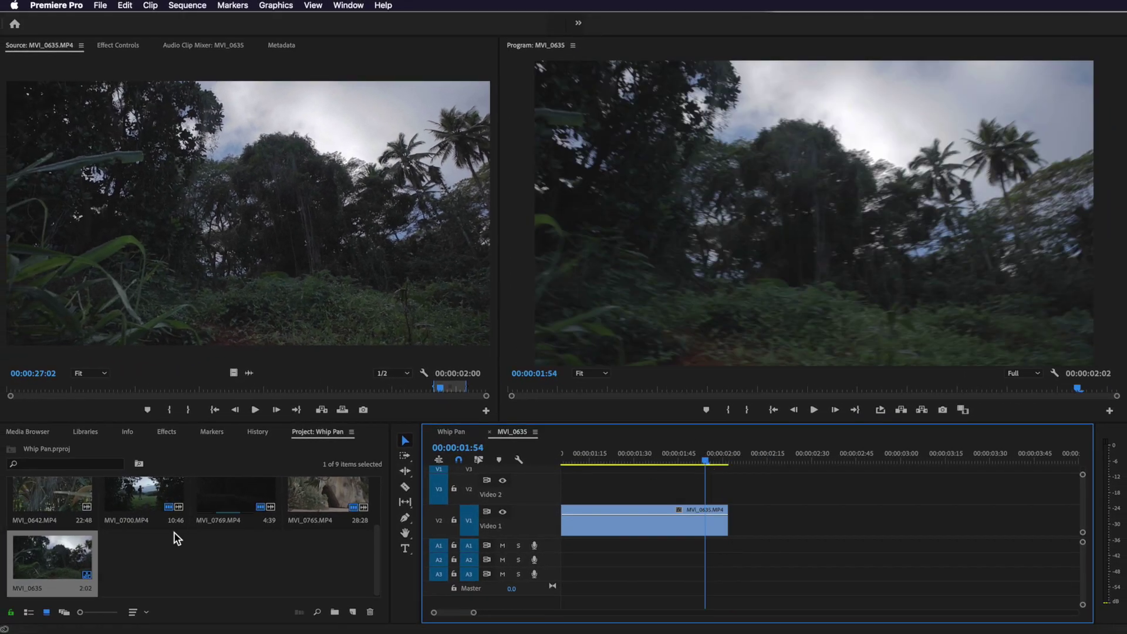
Step: Mark MVI_0765 from 00:00:25:05 to 00:00:28:03 and add its video only after MVI_0635 on Video 1
scroll(176, 538, "up", 2)
double_click(321, 558)
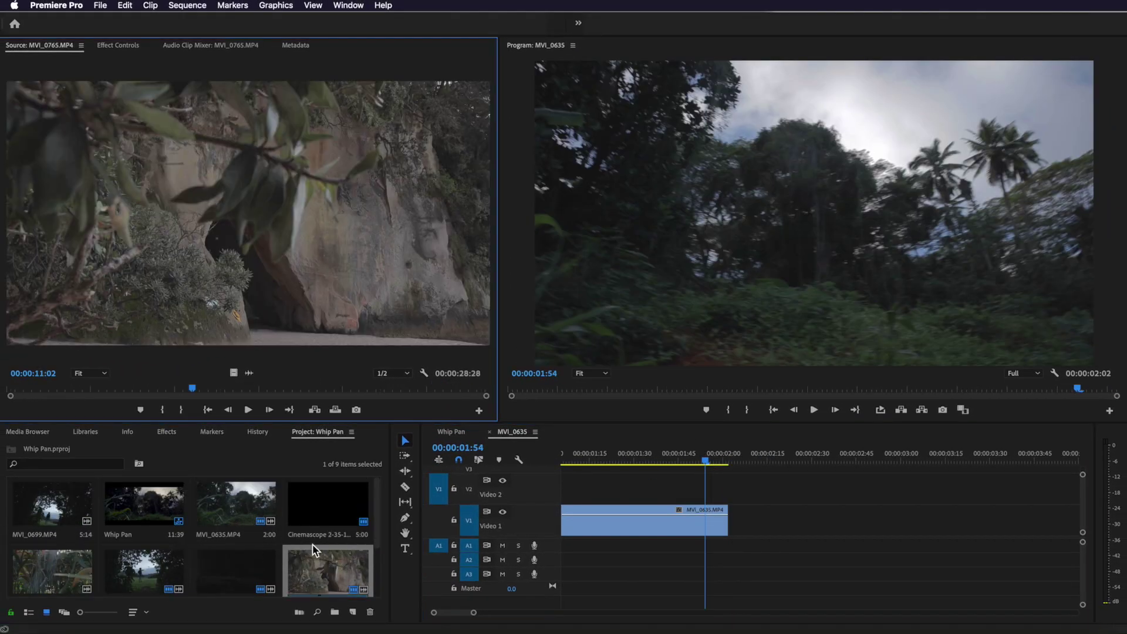
left_click_drag(182, 393, 414, 406)
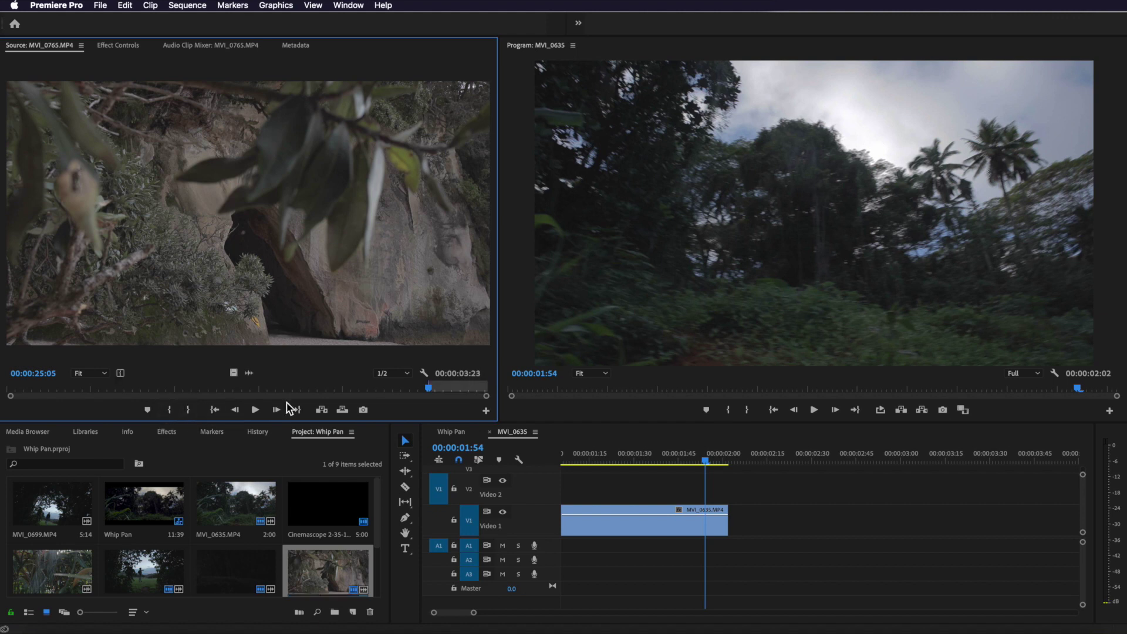
left_click_drag(459, 394, 478, 390)
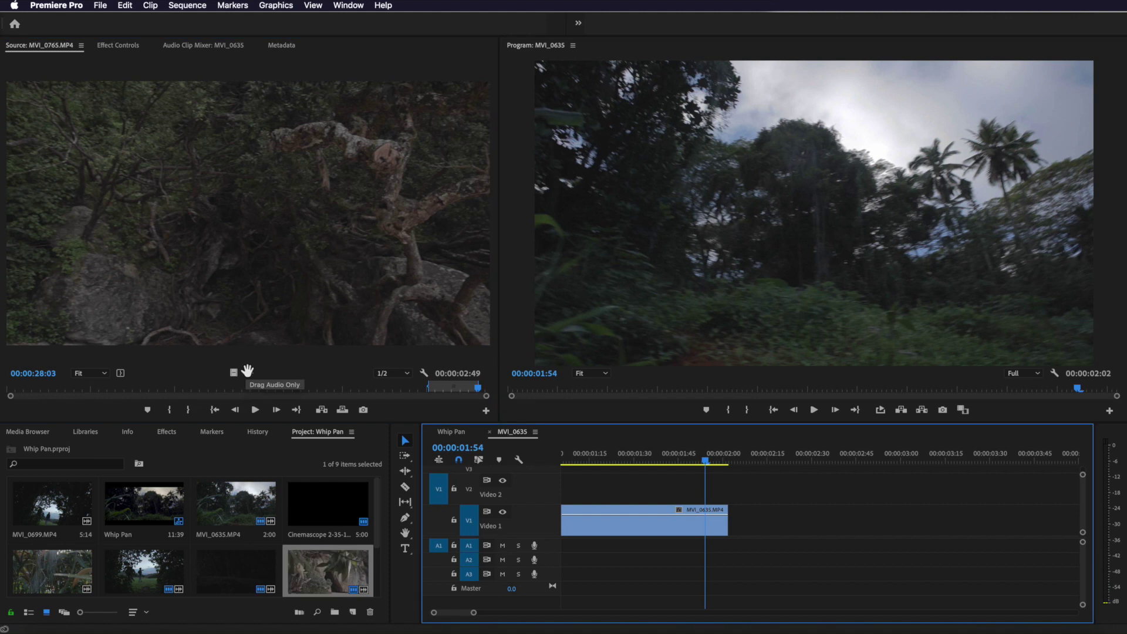
left_click_drag(603, 470, 741, 523)
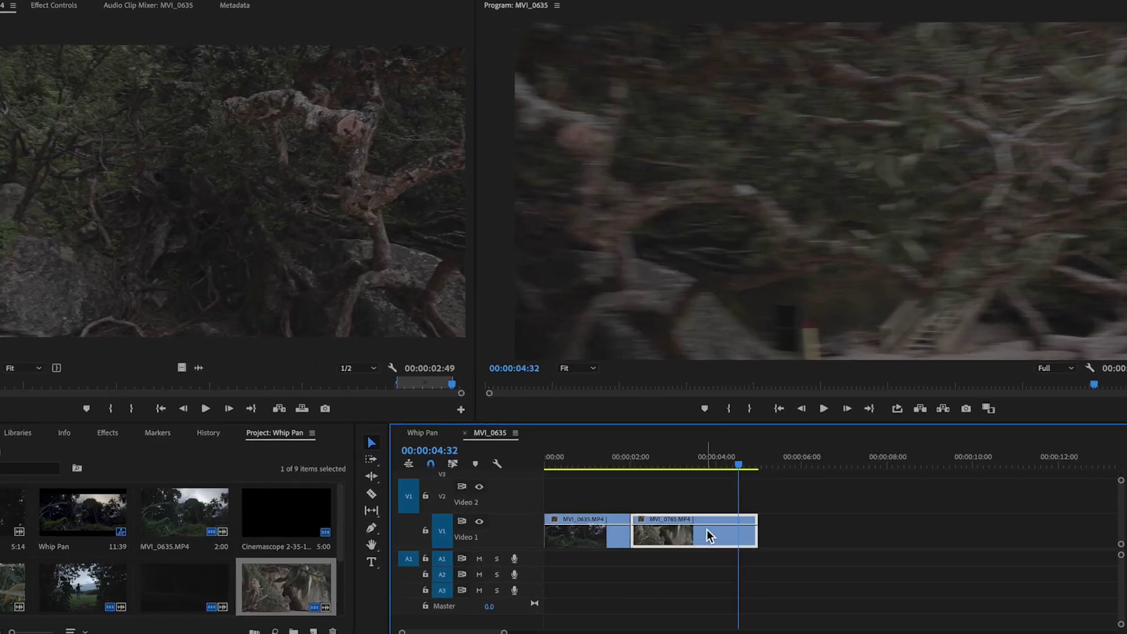
Step: Reverse the speed of the MVI_0765 clip in the timeline
right_click(707, 529)
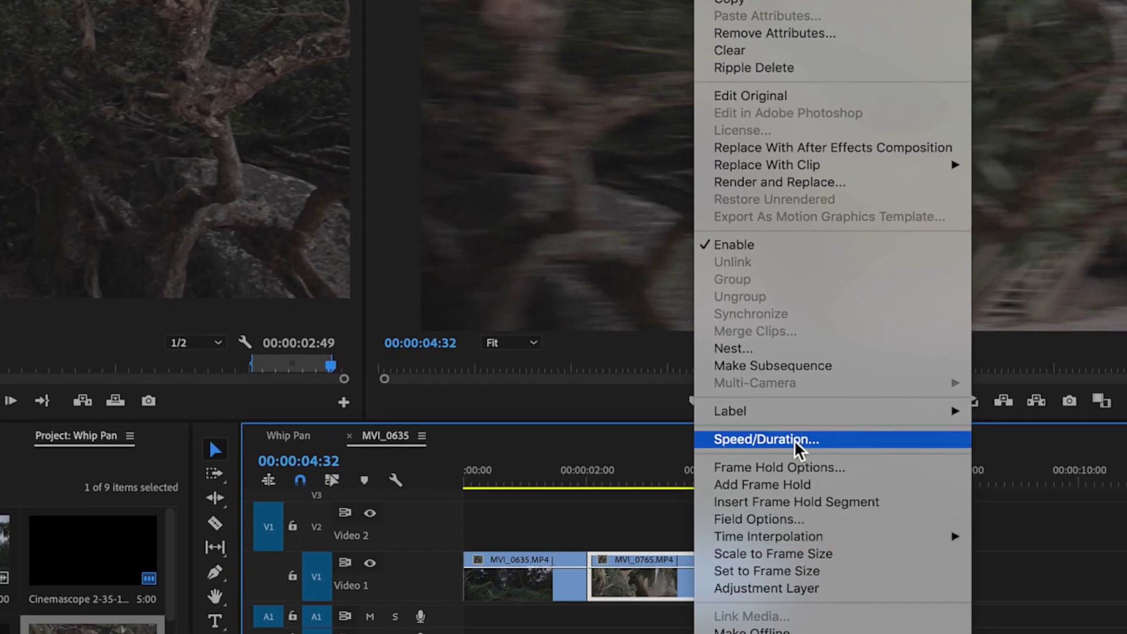
left_click(769, 438)
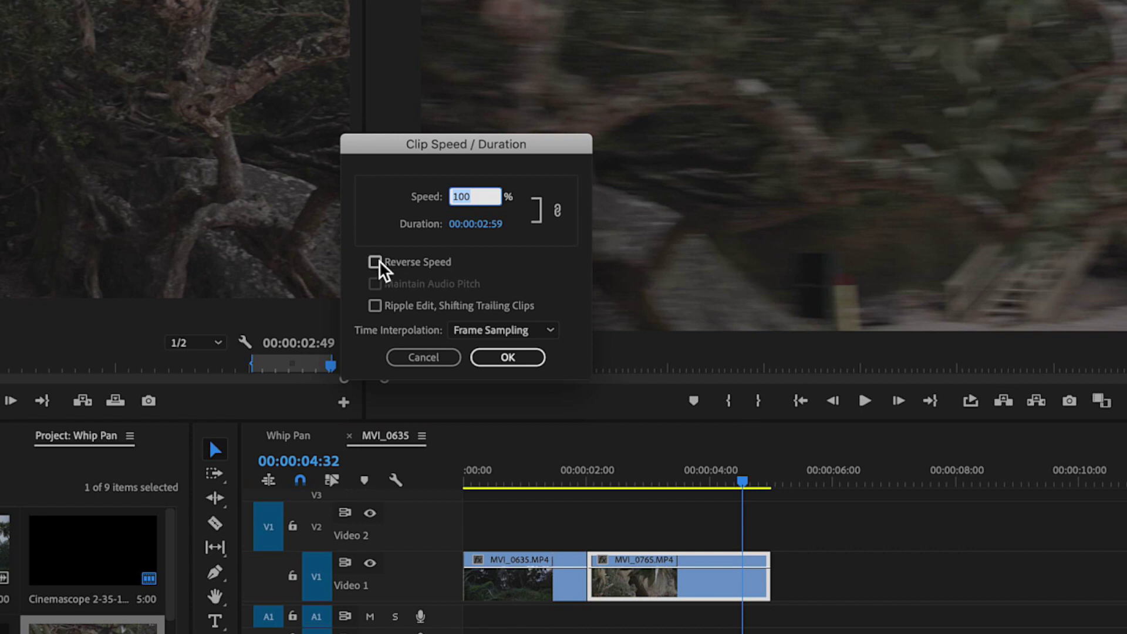
left_click(523, 358)
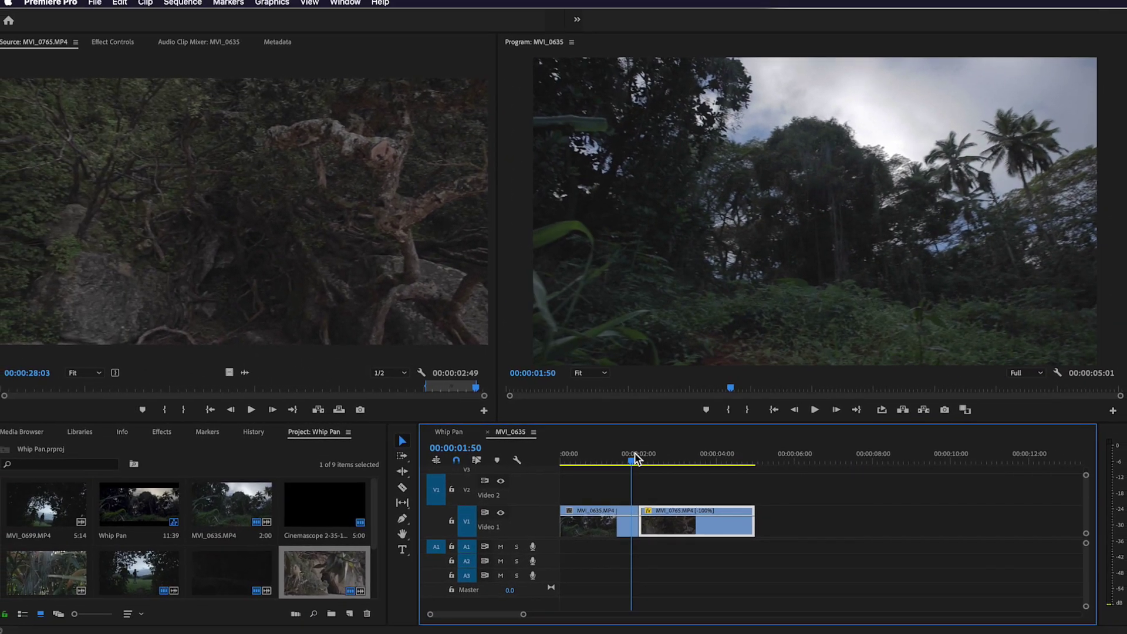
Step: Trim the start of the reversed MVI_0765 clip into its whip pan and close the gap after MVI_0635
left_click_drag(635, 457, 663, 461)
left_click_drag(641, 522, 670, 525)
left_click(662, 461)
left_click(666, 461)
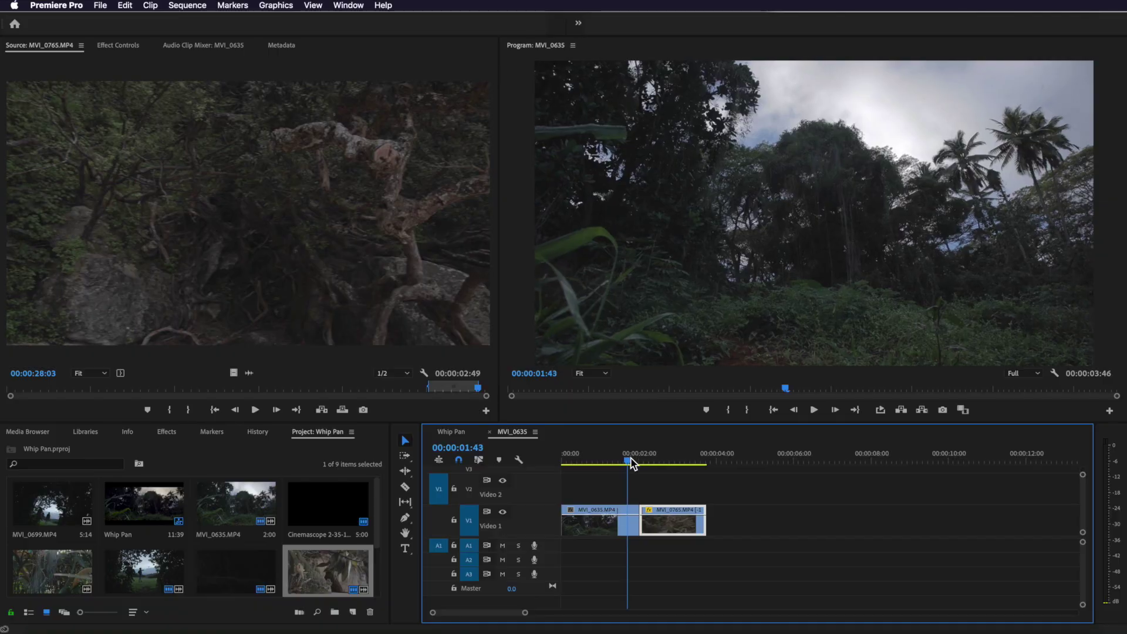
Step: Play back the cut between MVI_0635 and MVI_0765 to check how the whip pan flows
mouse_move(631, 463)
left_mouse_down()
mouse_move(642, 465)
mouse_move(630, 466)
left_mouse_up()
key("space")
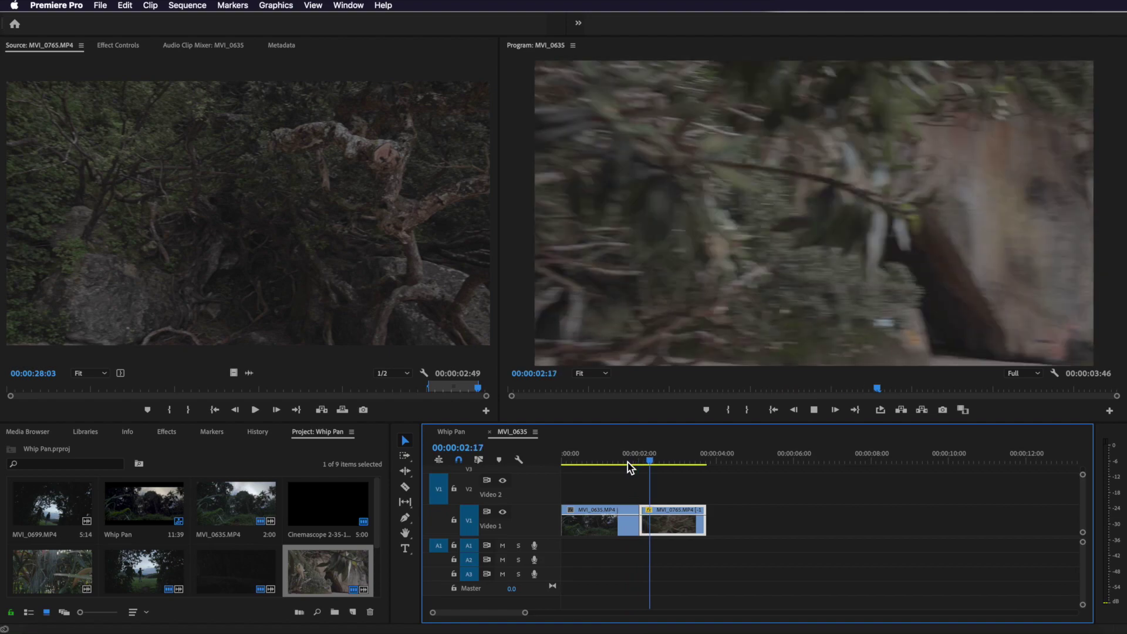
left_click(614, 463)
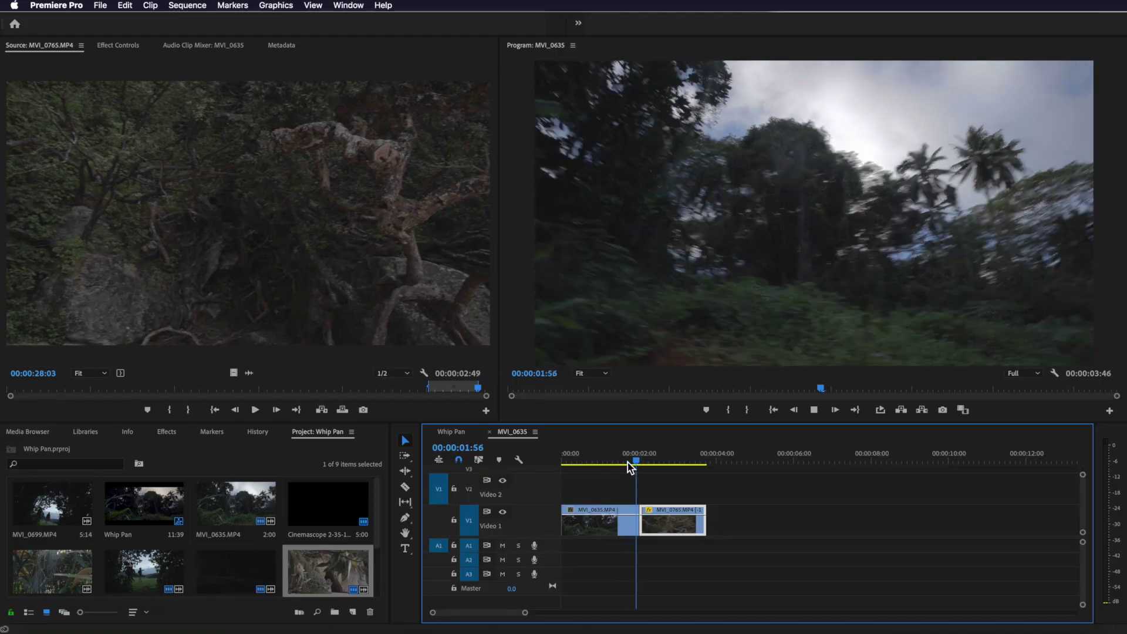
left_click(610, 460)
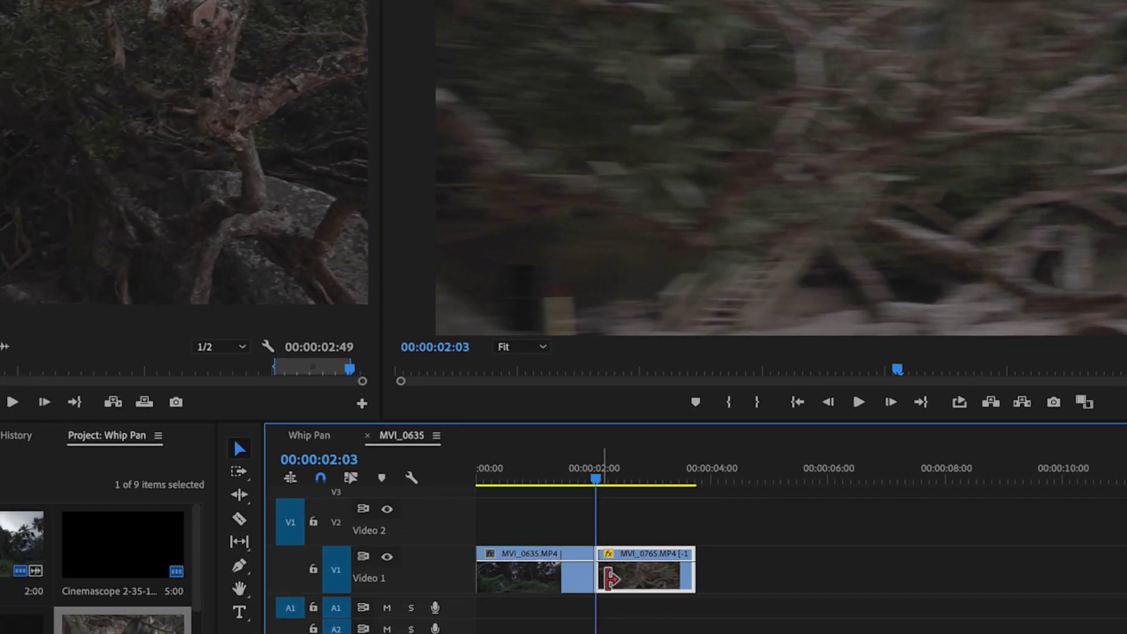
Step: Extend the start of the MVI_0765 clip by a few frames, keeping it directly after MVI_0635
mouse_move(613, 584)
left_mouse_down()
mouse_move(633, 584)
mouse_move(593, 584)
left_mouse_up()
left_click_drag(662, 599, 641, 605)
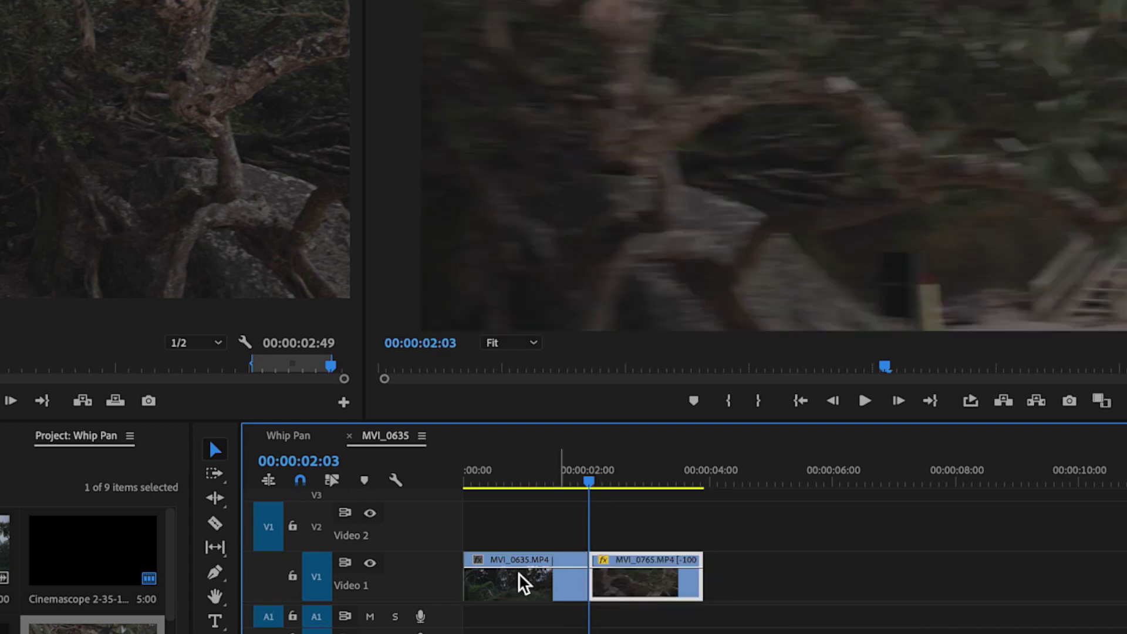
Step: Move MVI_0635 up to Video 2 and slide MVI_0765 earlier on Video 1 so it overlaps the end of MVI_0635
left_click_drag(512, 587, 511, 539)
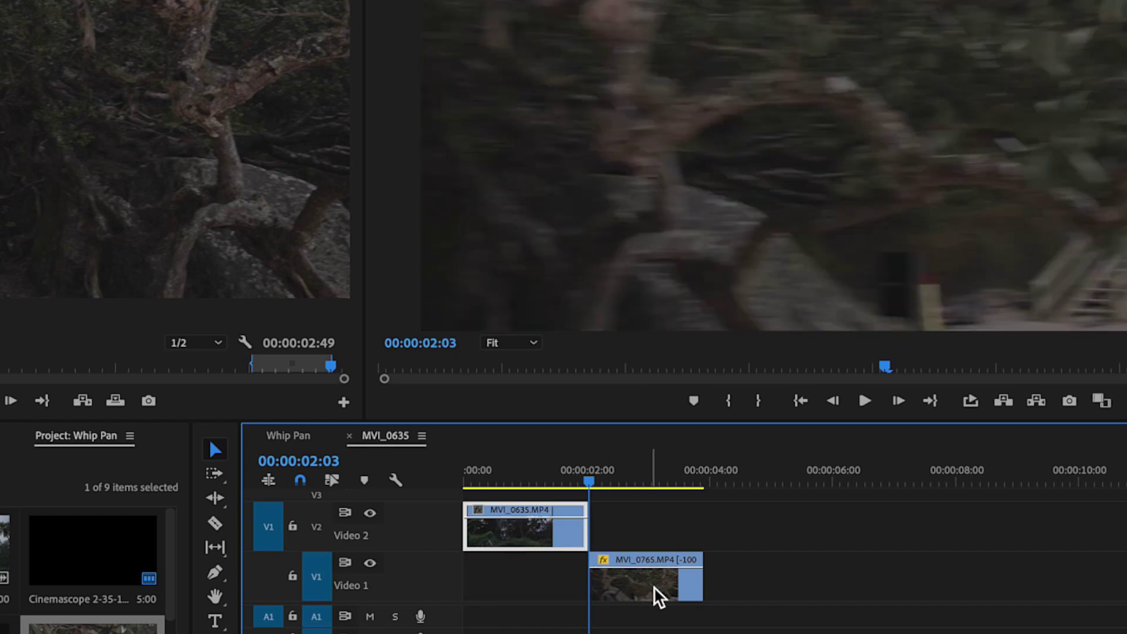
left_click_drag(654, 589, 646, 592)
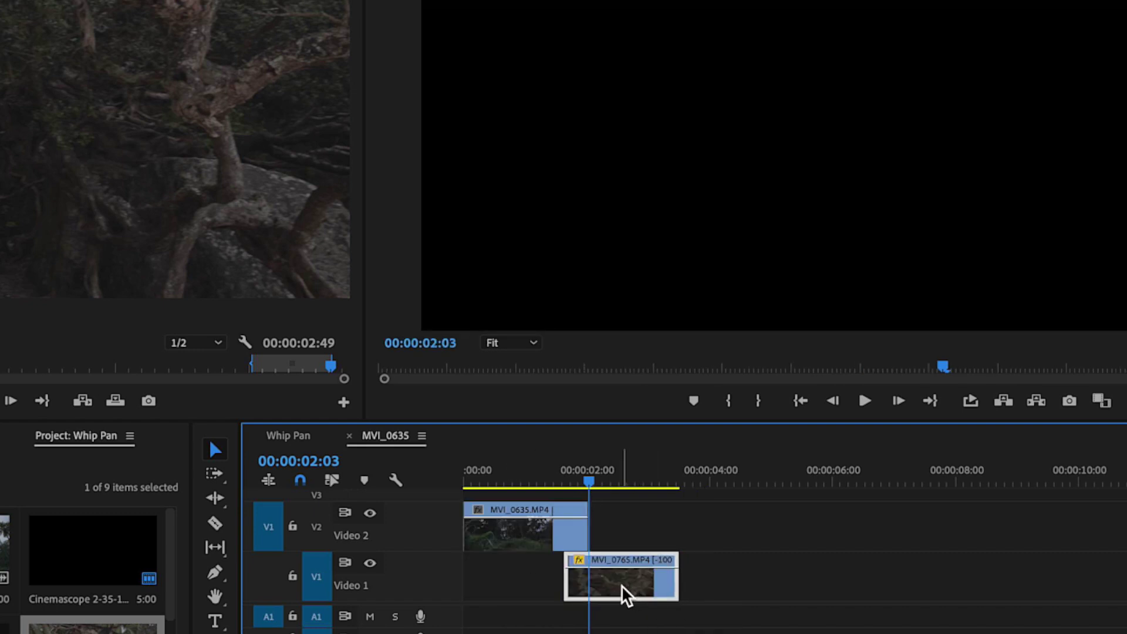
Step: Add an opacity keyframe of 100% to the MVI_0635 clip at 00:00:01:54
key("=")
left_click(548, 486)
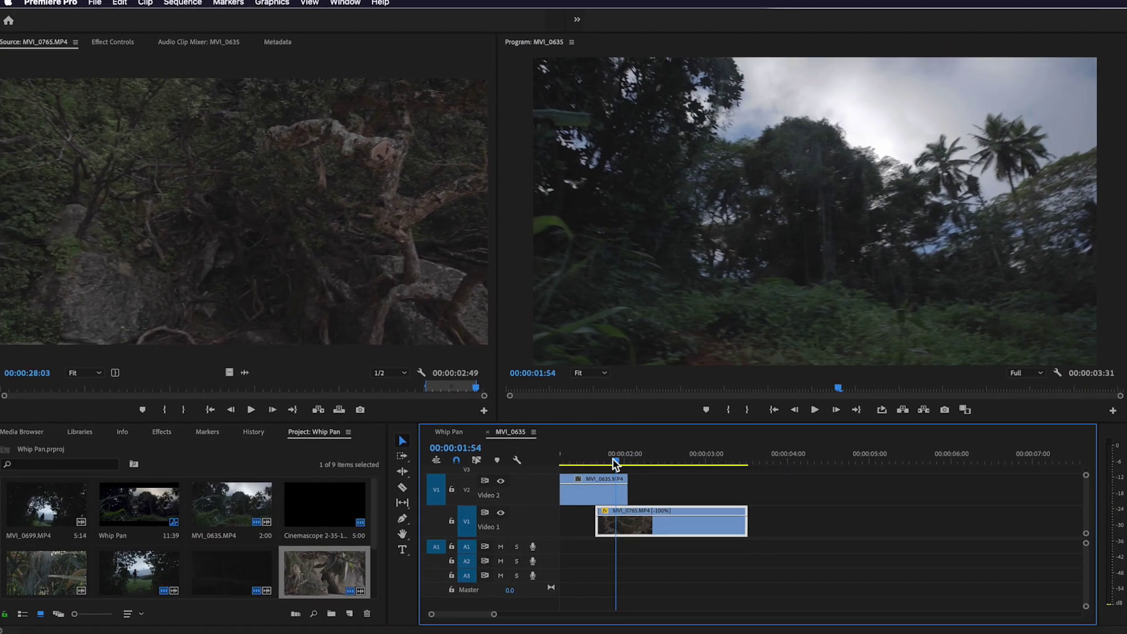
left_click_drag(617, 463, 621, 467)
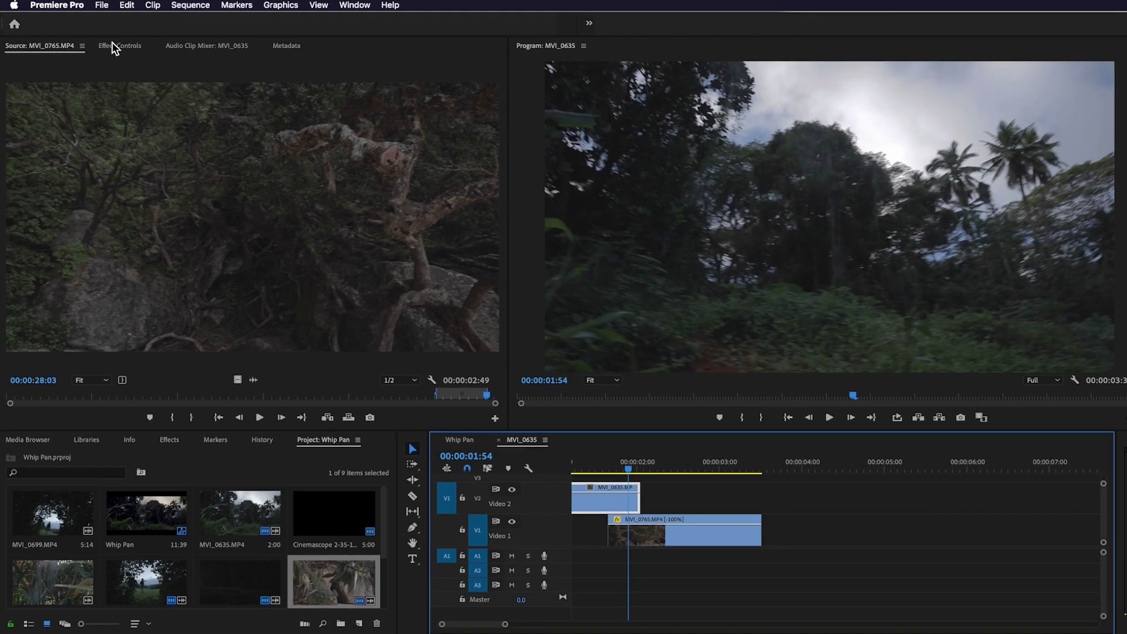
left_click(113, 44)
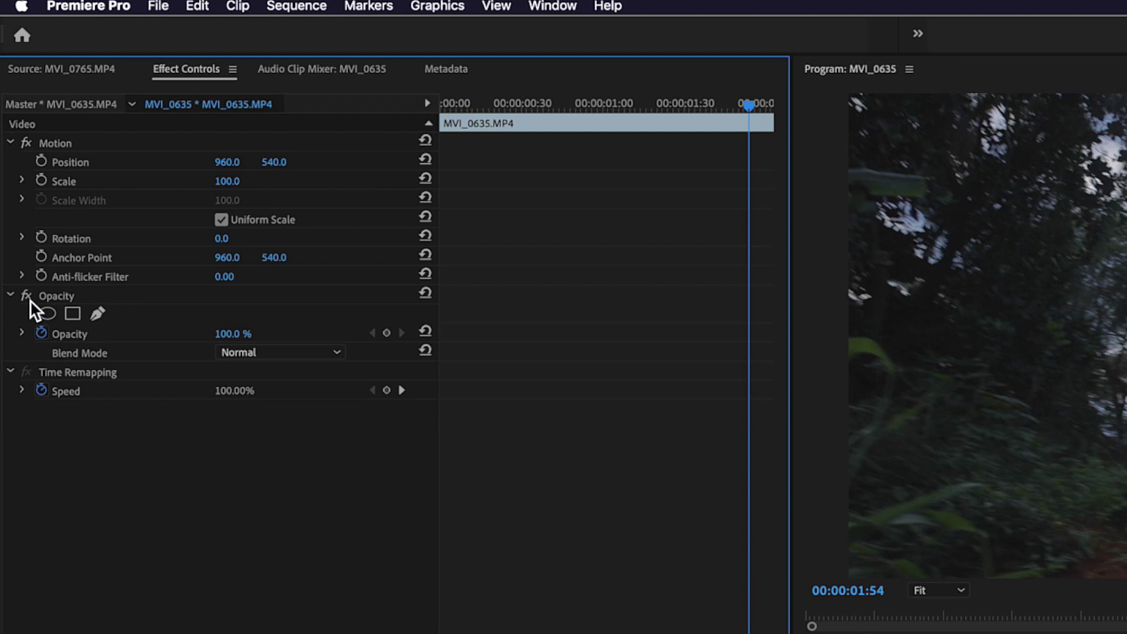
left_click(384, 332)
Step: Set MVI_0635's opacity to 0% at its last frames, 00:00:02:02, so the clip fades out
key("Right")
key("Right")
key("Right")
key("Right")
key("Right")
key("Right")
key("Right")
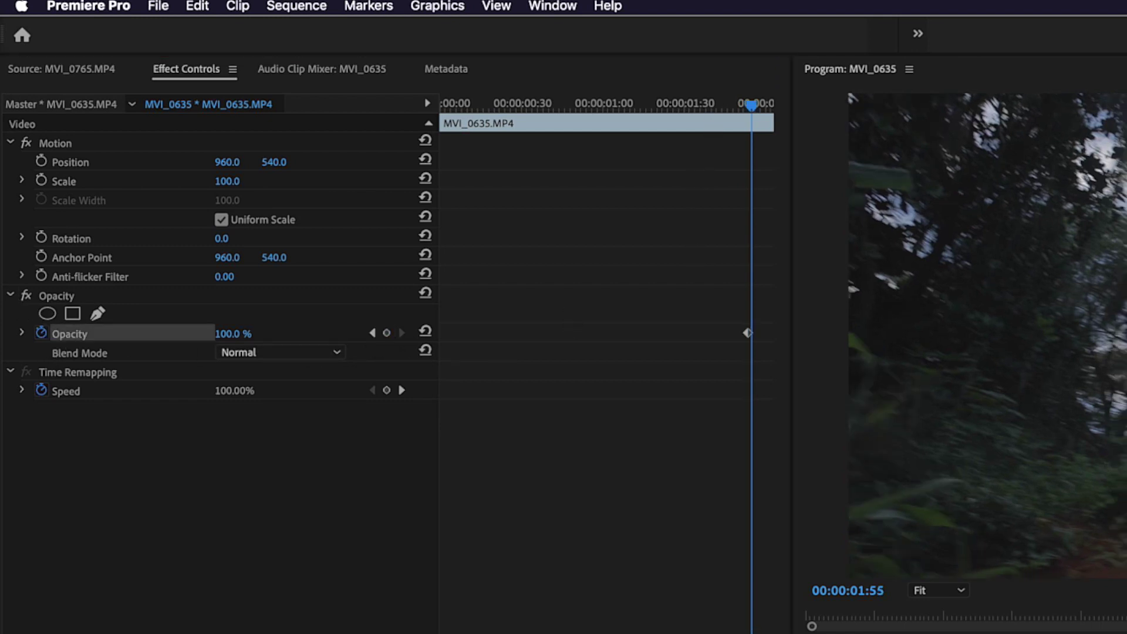
key("Right")
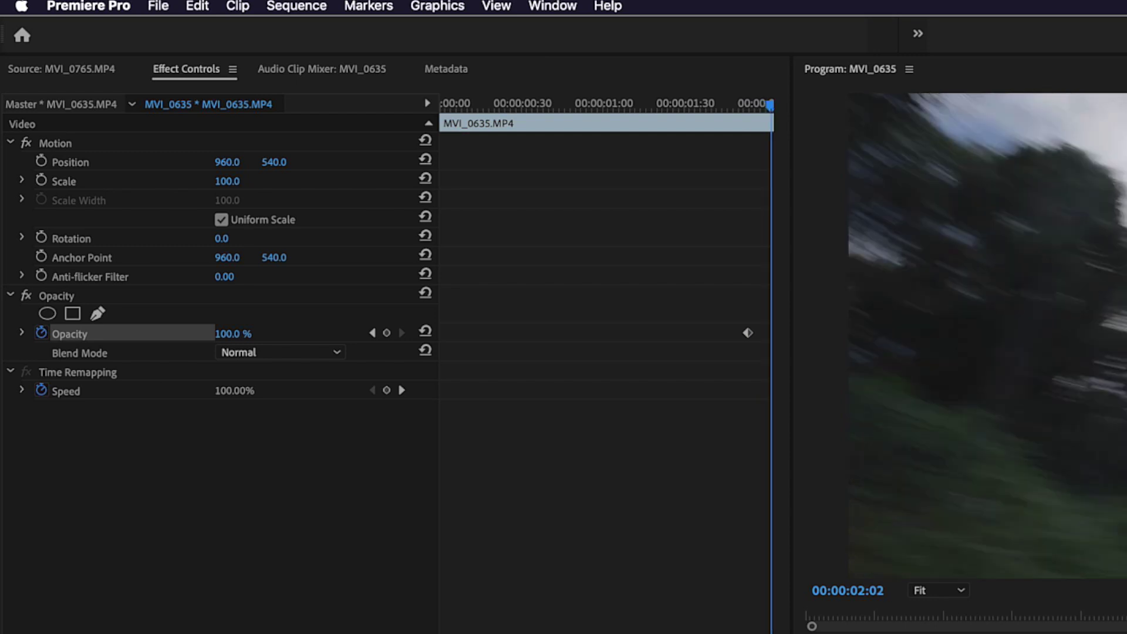
left_click_drag(229, 337, 185, 337)
Step: Shift the MVI_0765 clip about nine frames later on Video 1 and play back the blended transition
key("Right")
key("Right")
key("Right")
key("Right")
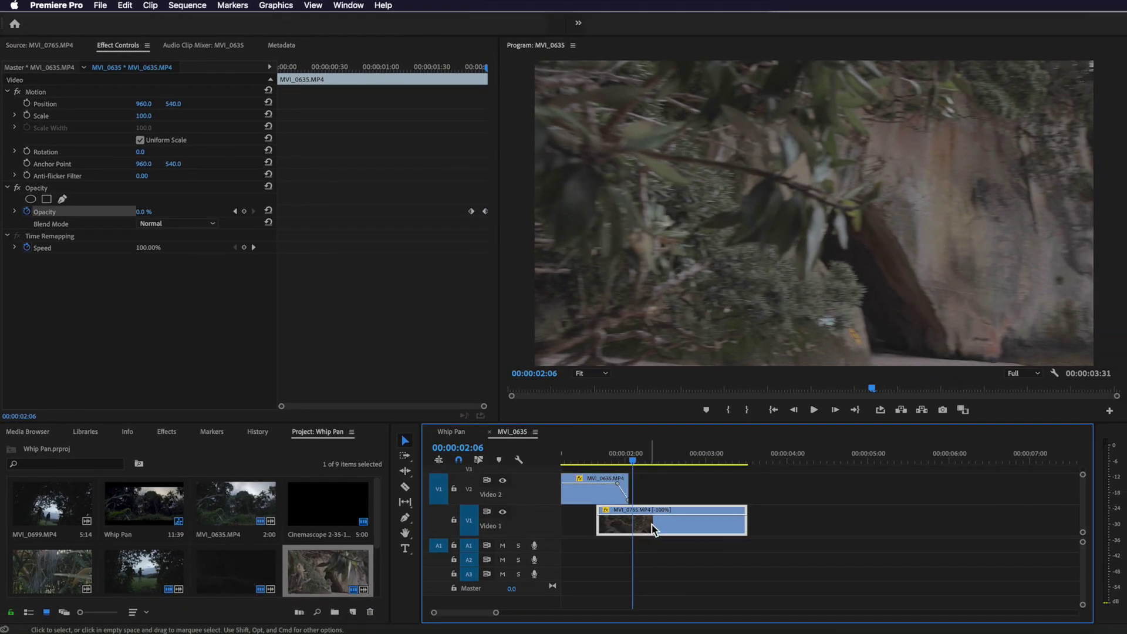
left_click_drag(653, 528, 664, 528)
scroll(646, 504, "up", 2)
left_click(583, 462)
key("space")
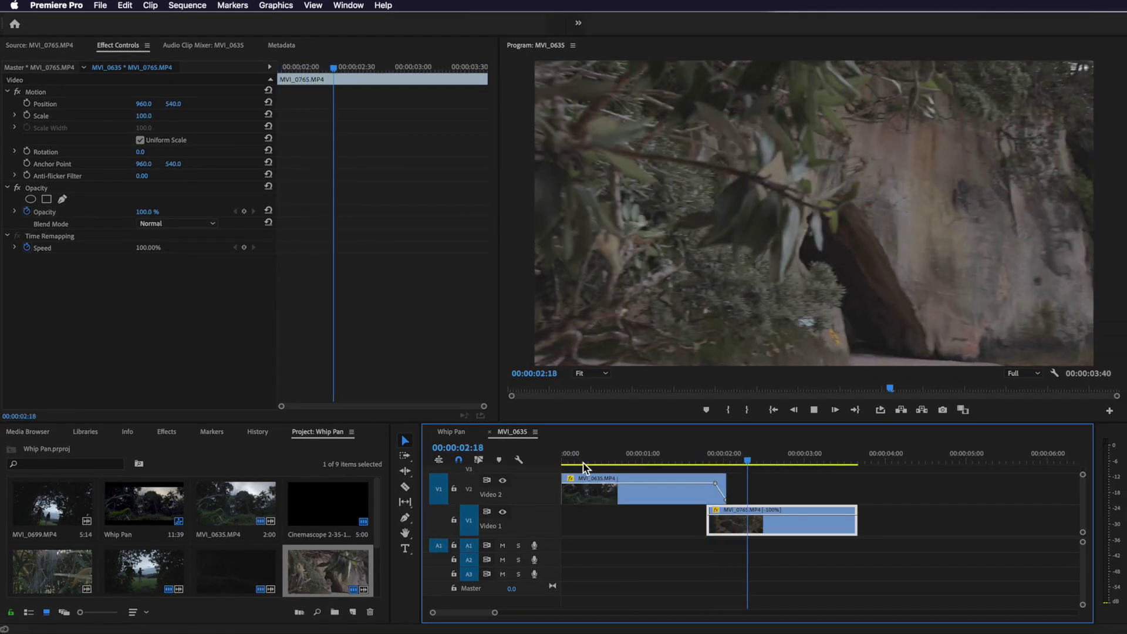
left_click(670, 464)
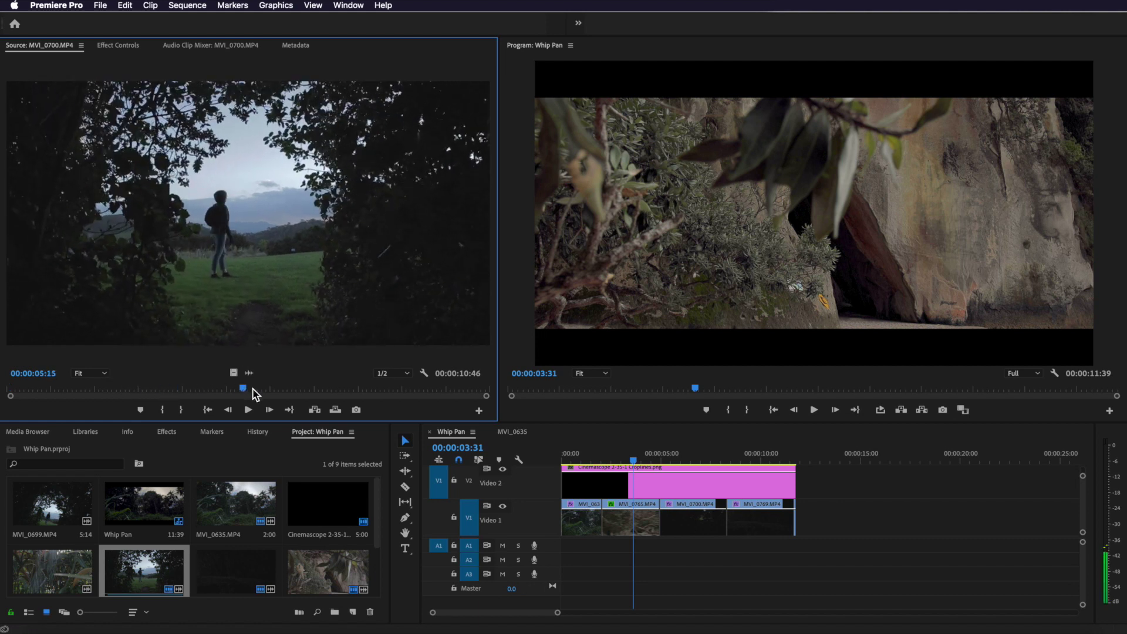
Step: Mark MVI_0700 from 00:00:06:44 to 00:00:10:21 and add its video only after MVI_0765 on Video 1
left_click_drag(420, 391, 489, 393)
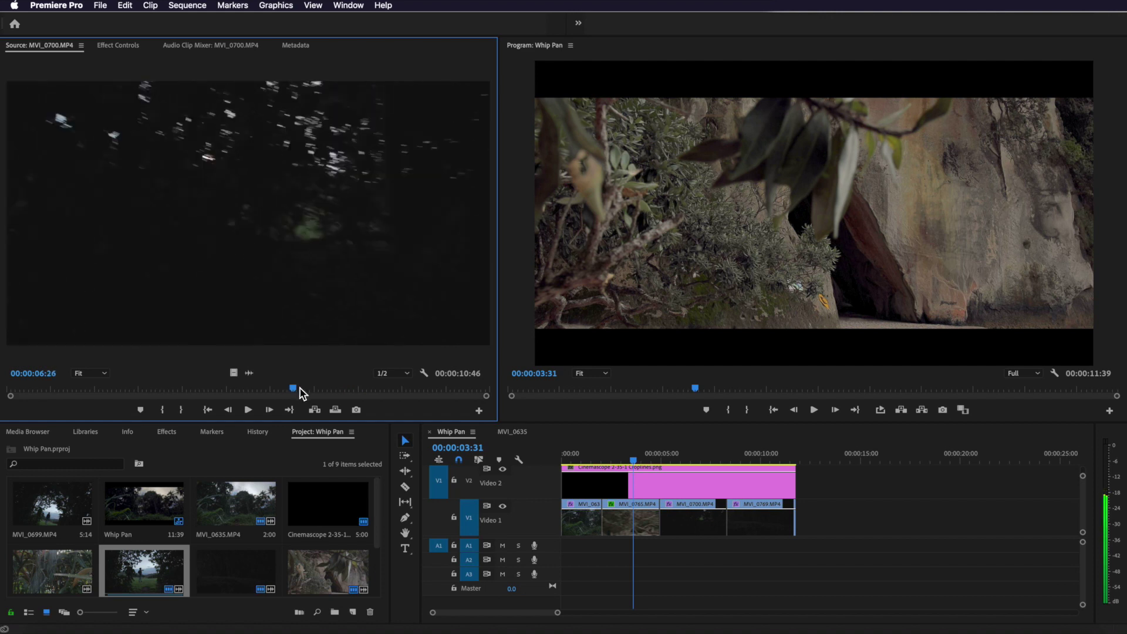
left_click_drag(354, 394, 314, 395)
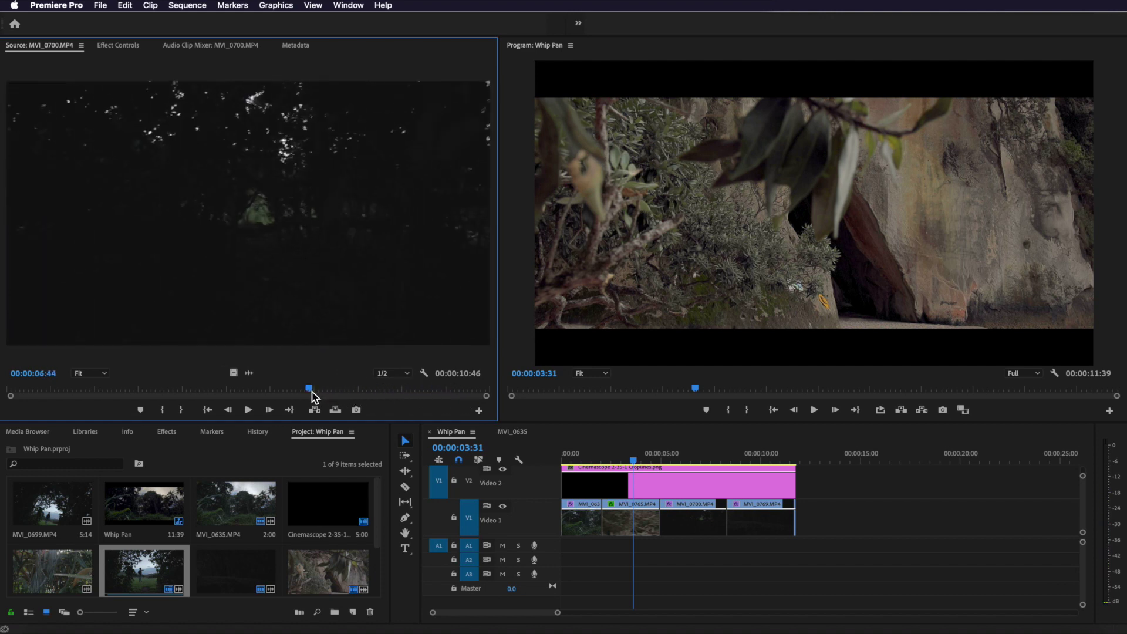
left_click_drag(320, 393, 468, 392)
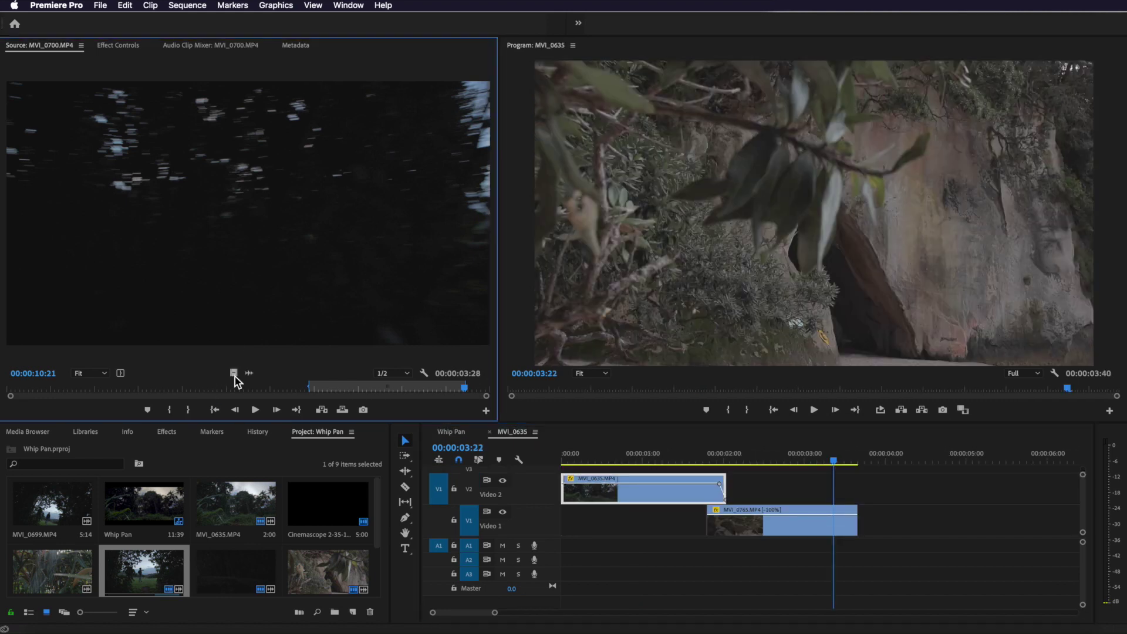
left_click_drag(235, 377, 860, 531)
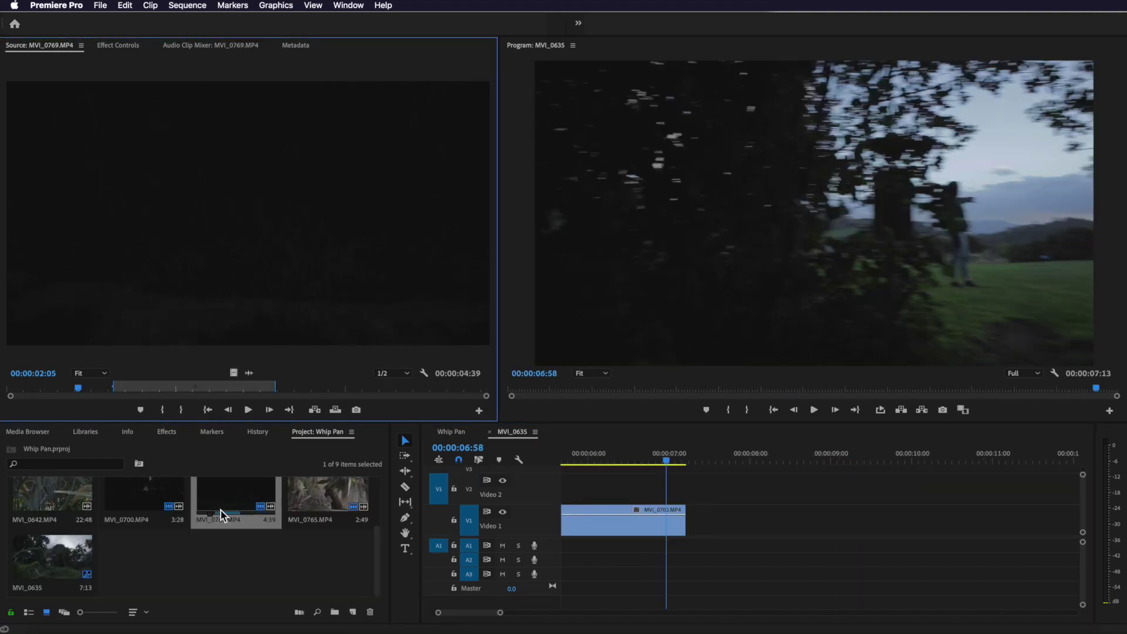
Step: Append the marked range of MVI_0769 directly after MVI_0700 on Video 1
scroll(221, 515, "up", 3)
left_click_drag(134, 384, 699, 531)
Step: Scrub through MVI_0700 and MVI_0769 in the timeline to examine the camera movement around their cut
left_click(691, 461)
left_click_drag(721, 466, 694, 468)
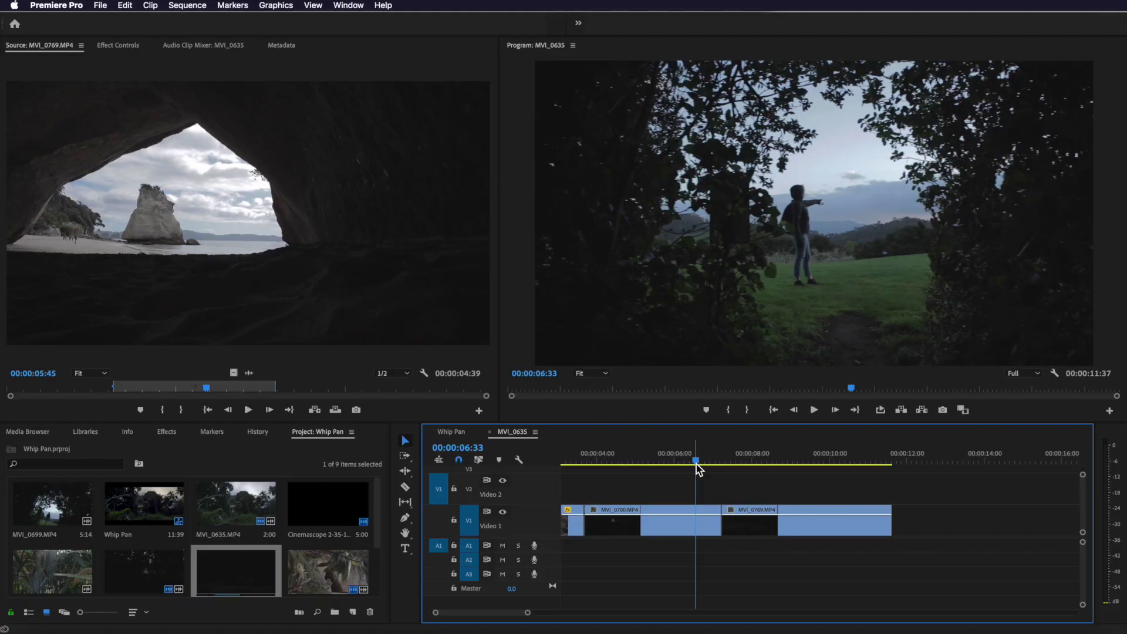
mouse_move(697, 462)
left_mouse_down()
mouse_move(734, 461)
mouse_move(710, 460)
left_mouse_up()
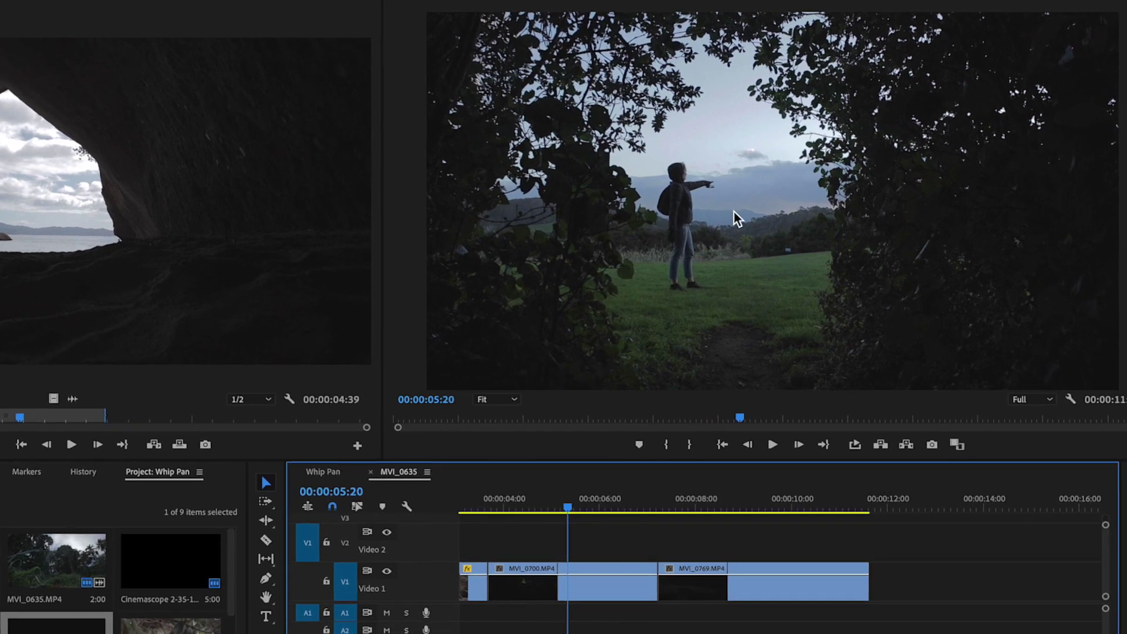
left_click_drag(571, 517, 780, 527)
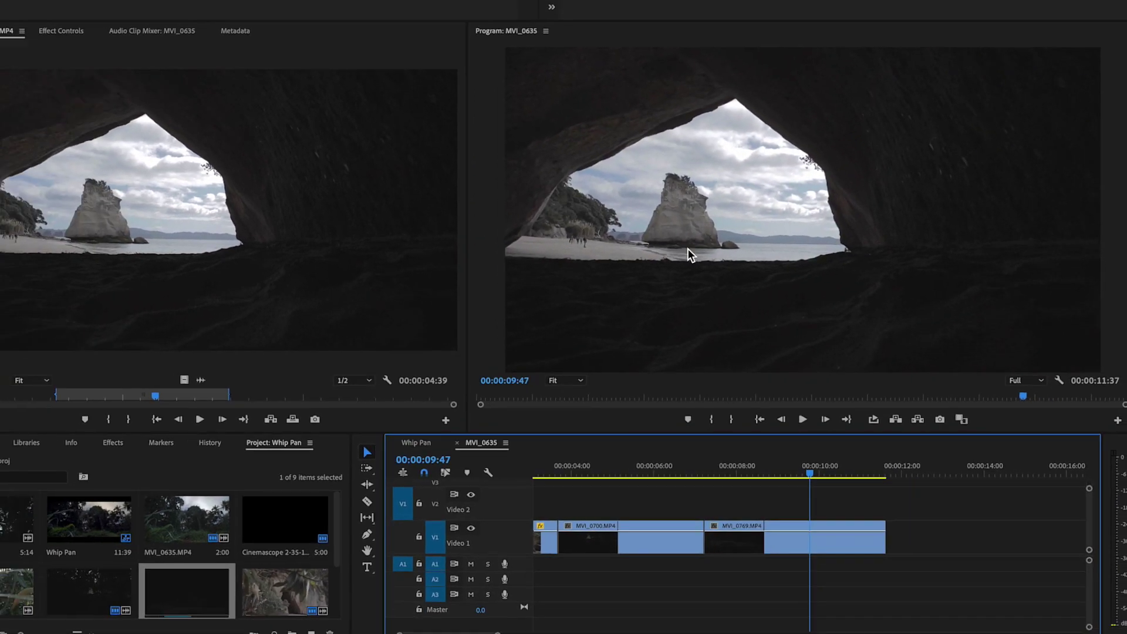